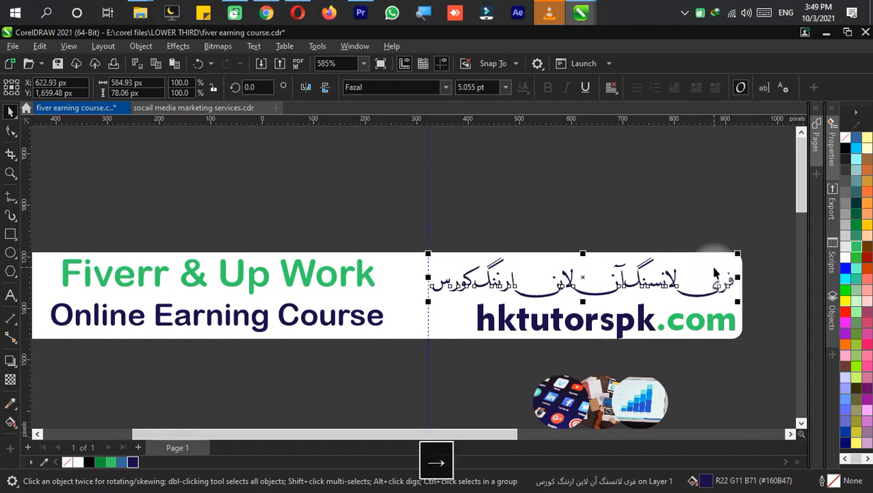
Lock the white rounded rectangle behind the banner's text so it cannot be moved
click(692, 254)
right_click(695, 263)
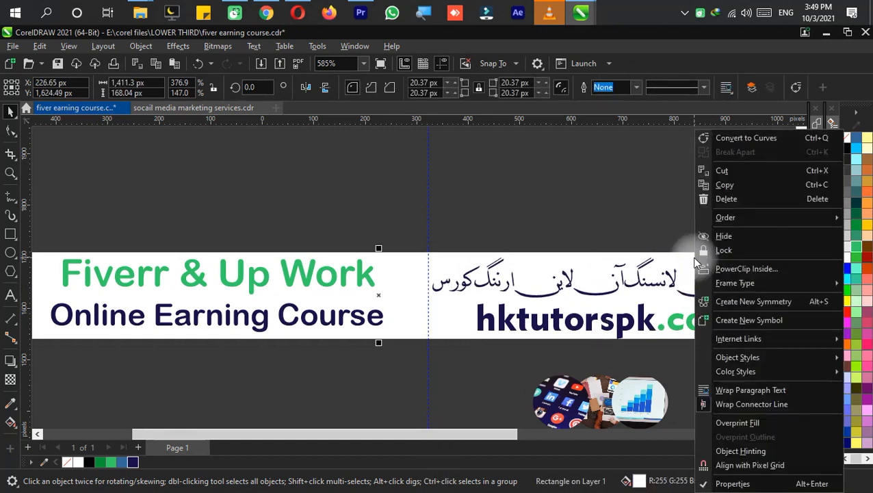
click(727, 251)
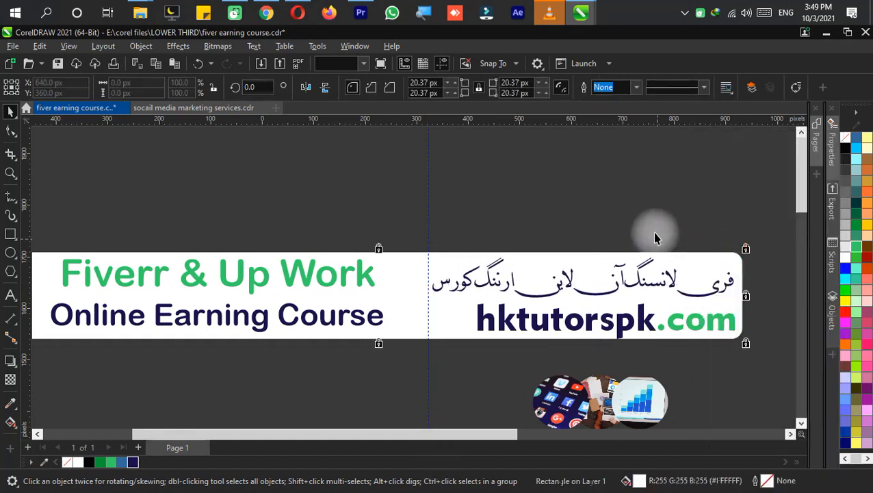
Shrink the "hktutorspk.com" text to about 408 px wide and center it beneath the Urdu line
click(664, 327)
key(Left)
key(Left)
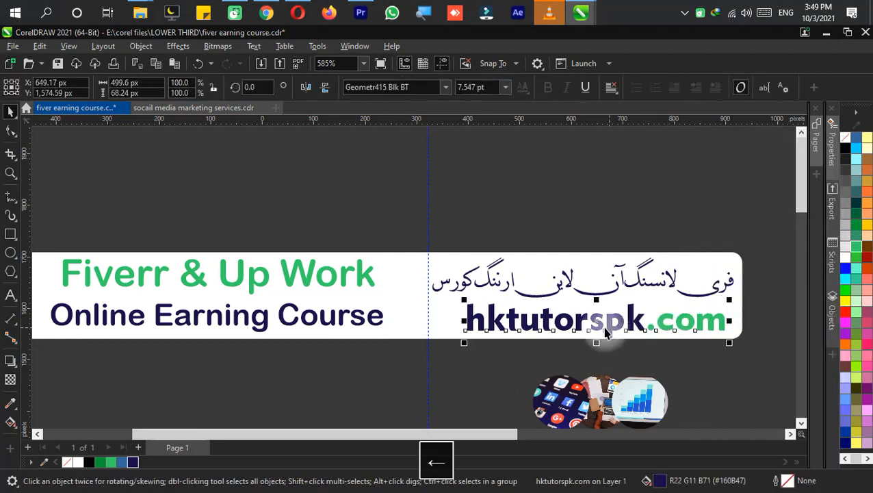
click(464, 349)
click(482, 327)
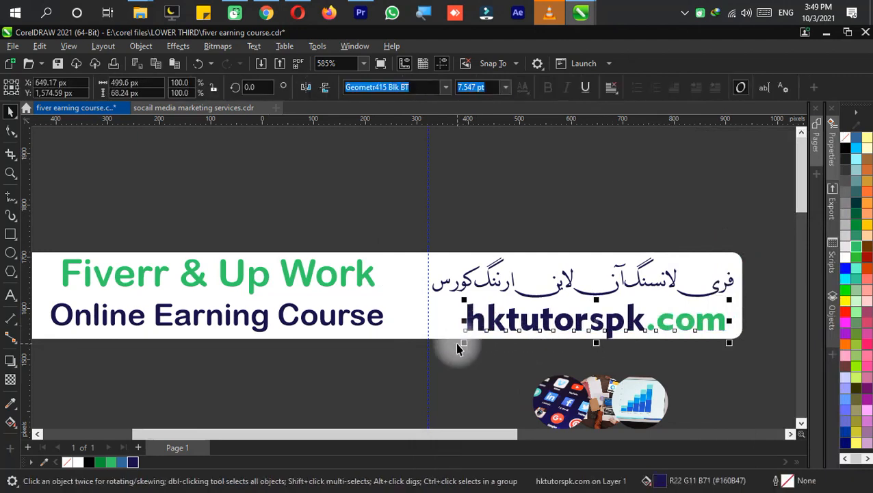
drag(466, 346, 484, 337)
key(Left)
key(Left)
key(Down)
key(Left)
key(Up)
key(Left)
Move the three-circle image group onto the banner, scale it to about 159 px wide, and place it just before "hktutorspk.com"
click(640, 401)
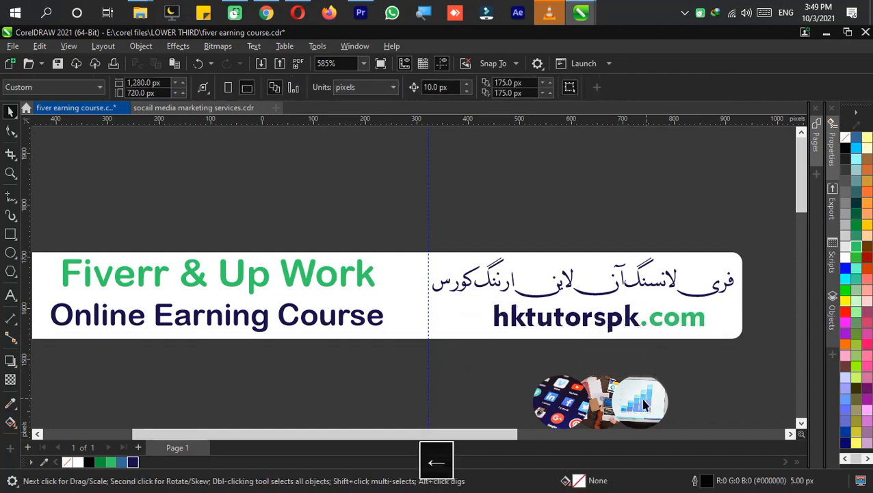
drag(640, 401, 507, 320)
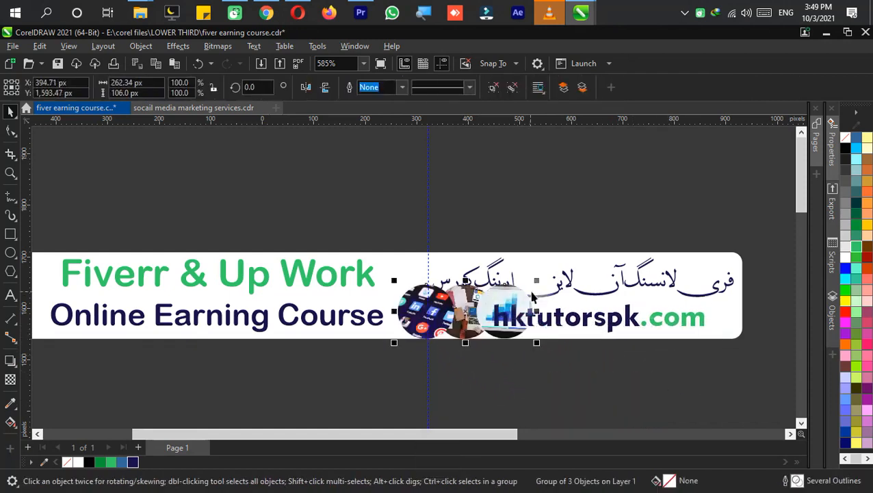
drag(539, 281, 482, 306)
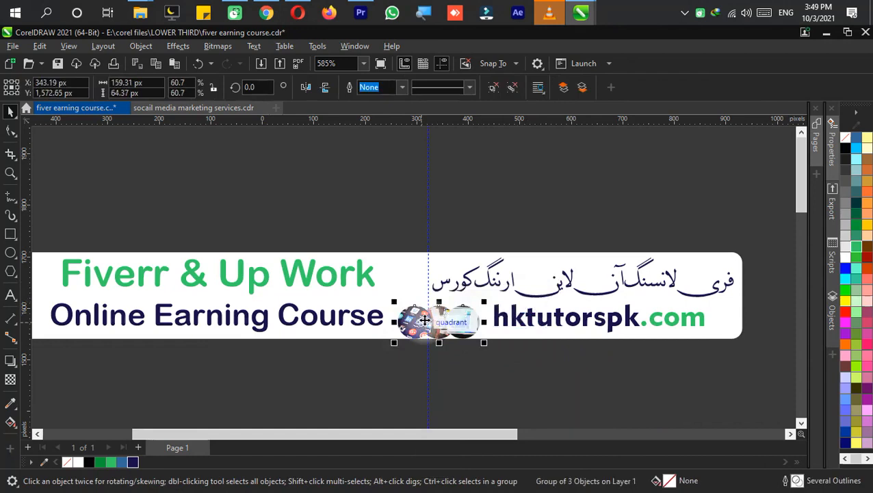
drag(427, 323, 503, 333)
click(455, 220)
Nudge the "Fiverr & Up Work" and "Online Earning Course" lines together slightly toward the banner's left end
drag(469, 233, 116, 409)
key(Left)
key(Left)
key(Left)
key(Left)
key(Left)
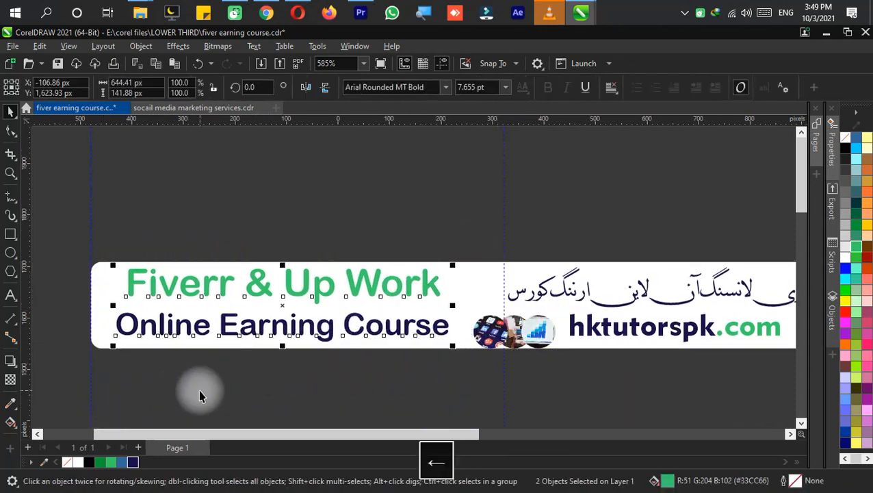
click(575, 393)
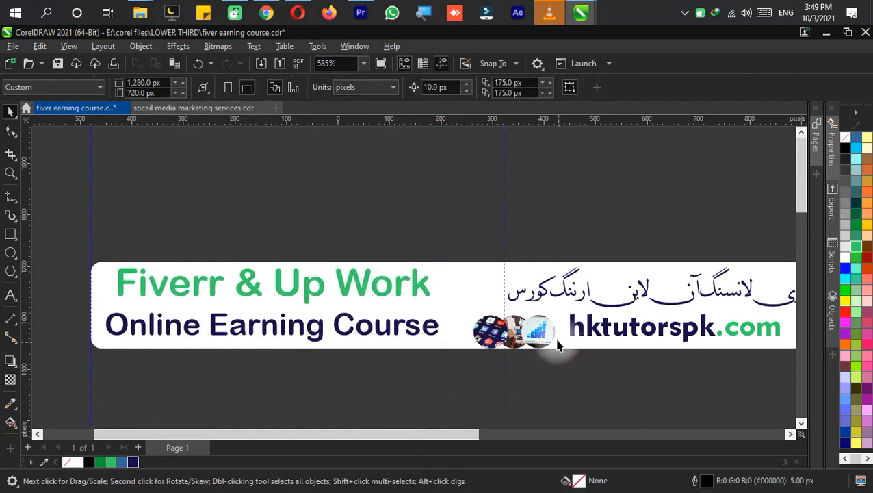
Center the circular image group between "Online Earning Course" and "hktutorspk.com" and enlarge it to about 181 × 73 px
click(542, 338)
key(Left)
key(Left)
key(Left)
key(Left)
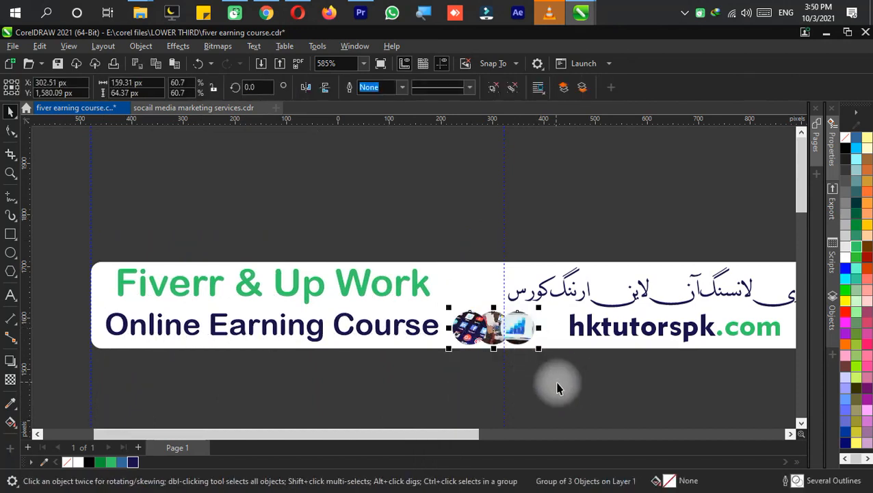
mouse_move(538, 308)
mouse_down()
mouse_move(570, 295)
mouse_move(546, 306)
mouse_move(555, 302)
mouse_up()
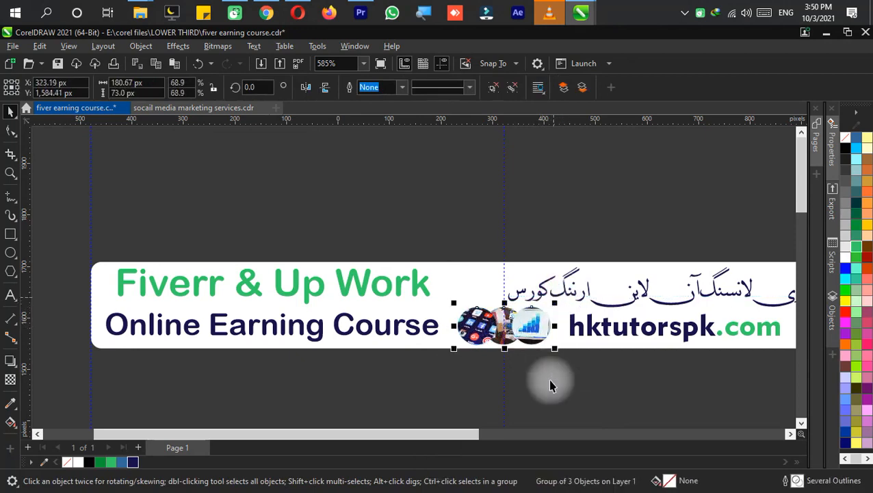
click(558, 399)
key(F4)
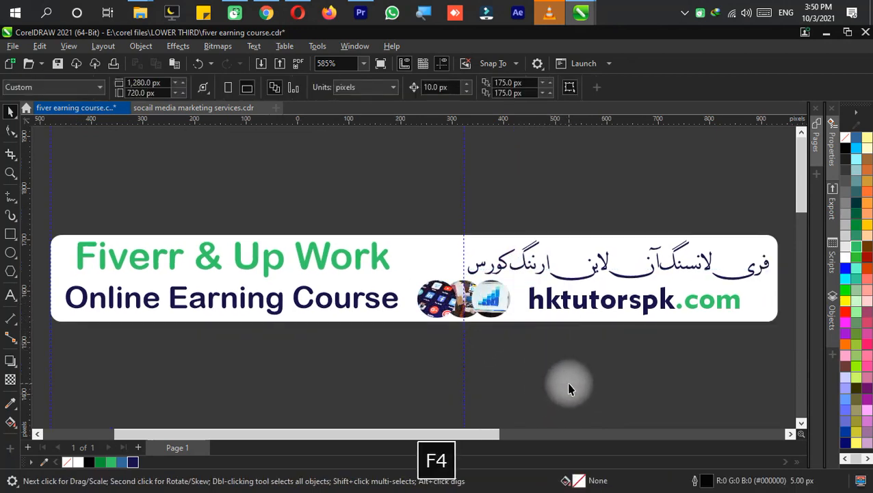
Save the document and export the banner to the Desktop as a PNG named "fiver earning course"
key(ctrl+s)
key(ctrl+e)
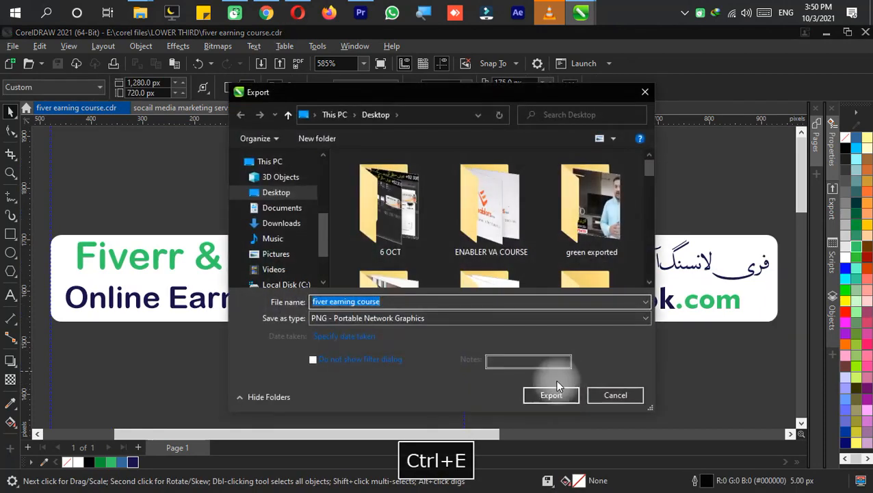
key(Return)
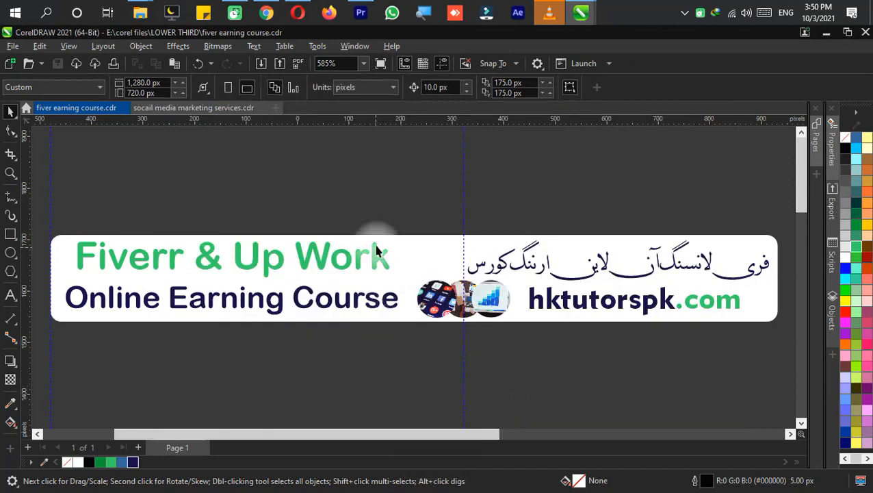
Unlock the white rounded background rectangle and save the document
right_click(414, 250)
click(448, 261)
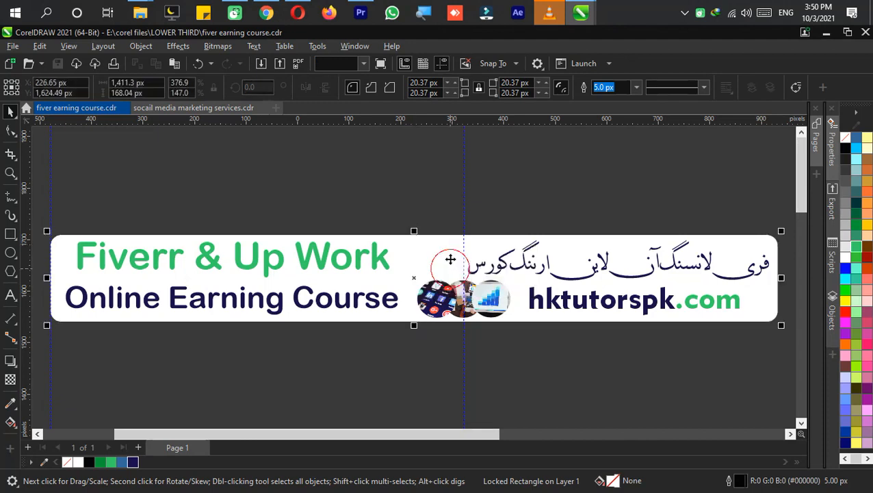
key(ctrl+s)
click(429, 206)
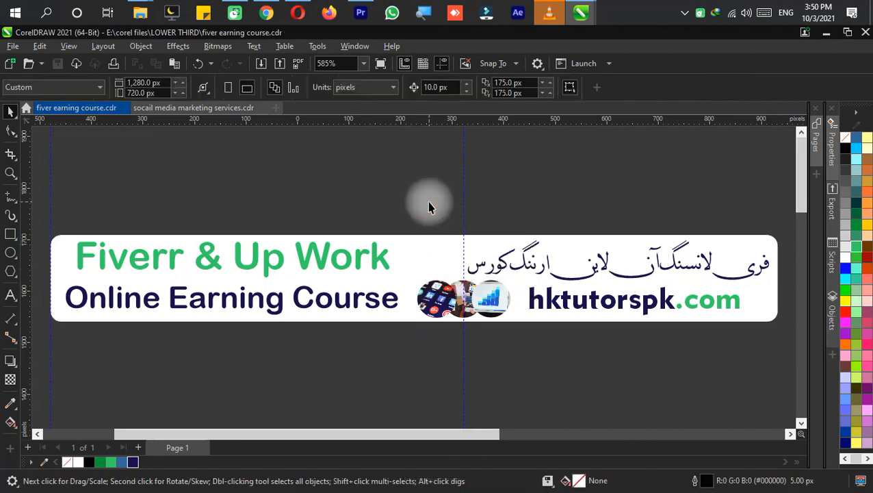
Copy all banner objects and create a new 1280 × 720 px RGB document named "up work online earning course"
key(ctrl+a)
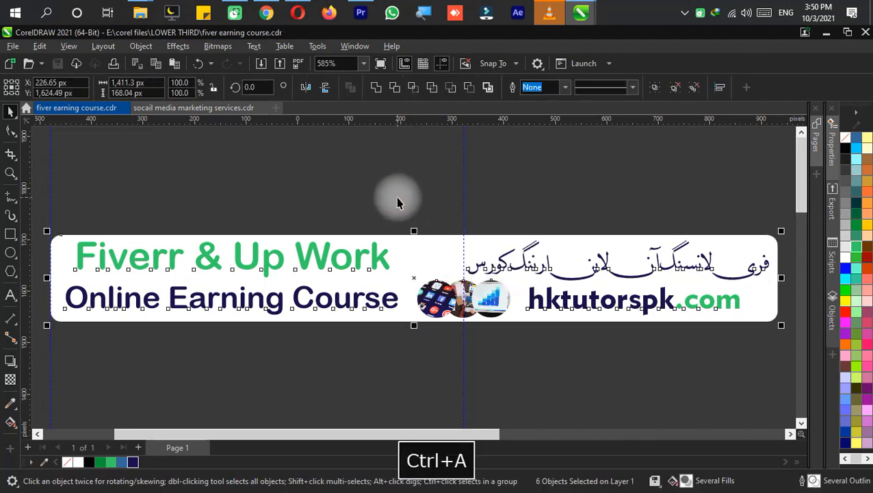
text(fiv)
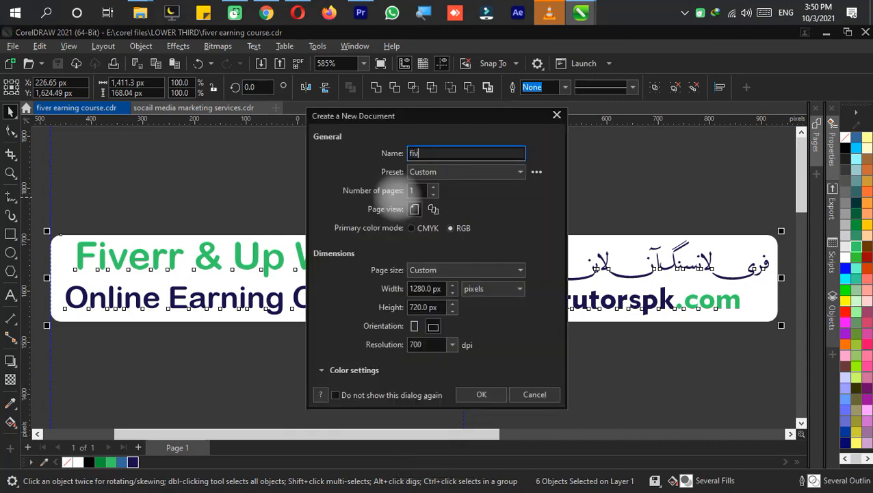
key(BackSpace)
key(BackSpace)
key(BackSpace)
text(up work onlin)
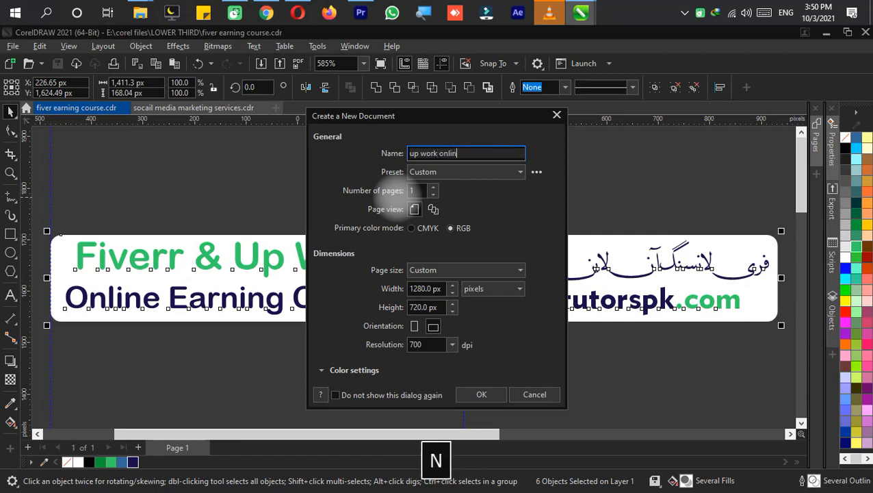
text(e earning cv)
key(BackSpace)
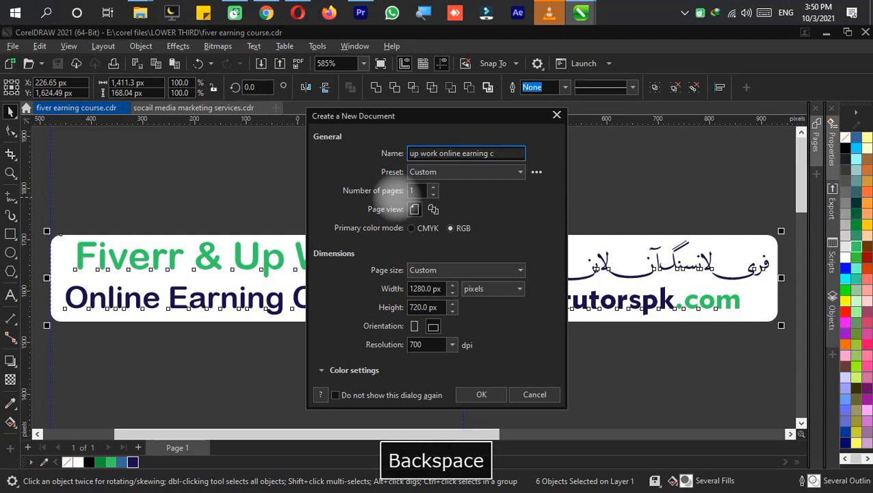
text(ourse)
key(Return)
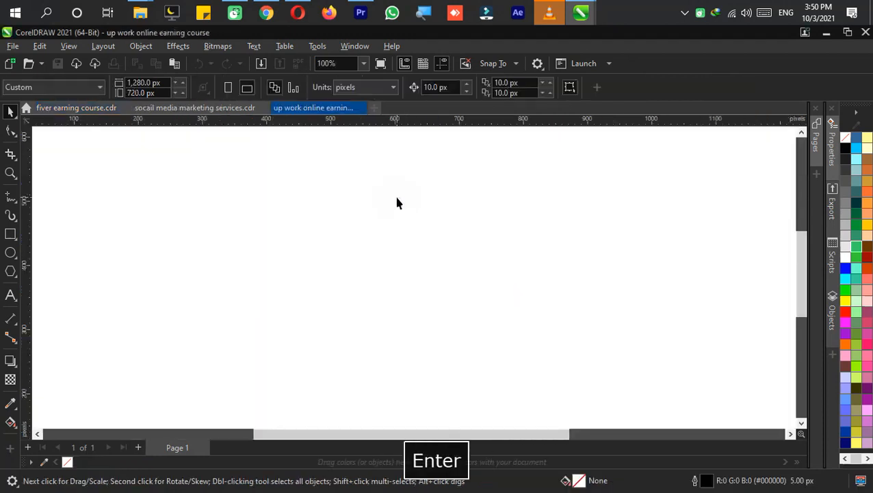
Paste the banner into the new document and save it to the Desktop as "up work online earning course"
key(ctrl+v)
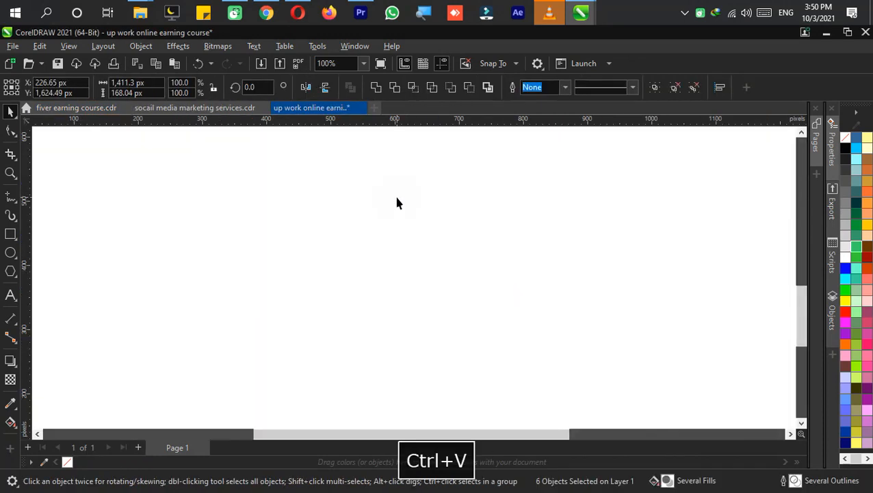
key(F4)
click(372, 171)
key(ctrl+s)
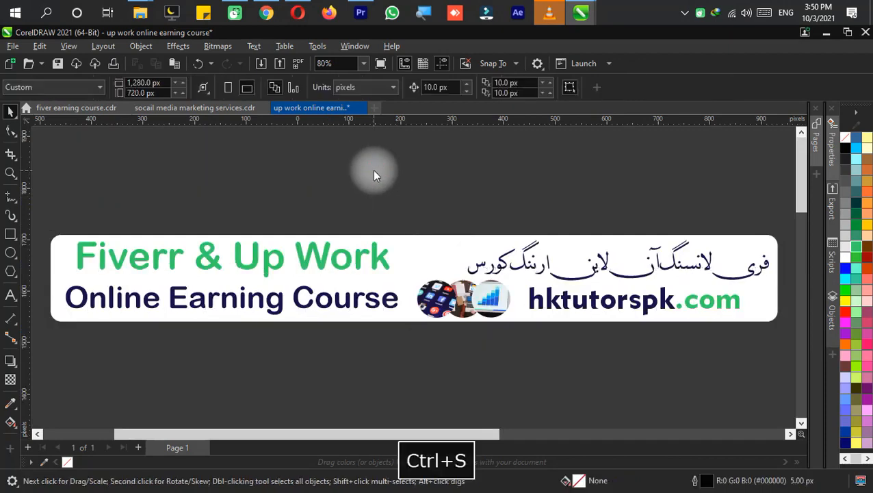
click(551, 426)
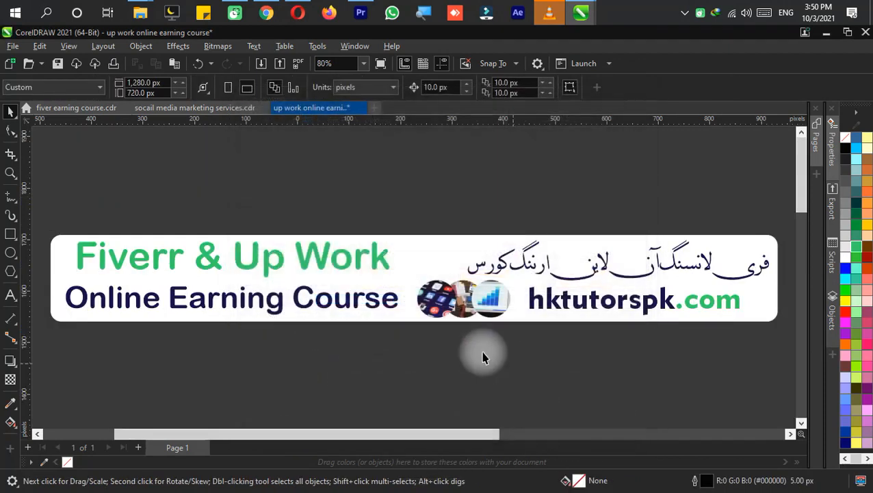
Move the circular image group below the banner and delete the Urdu text line
click(377, 259)
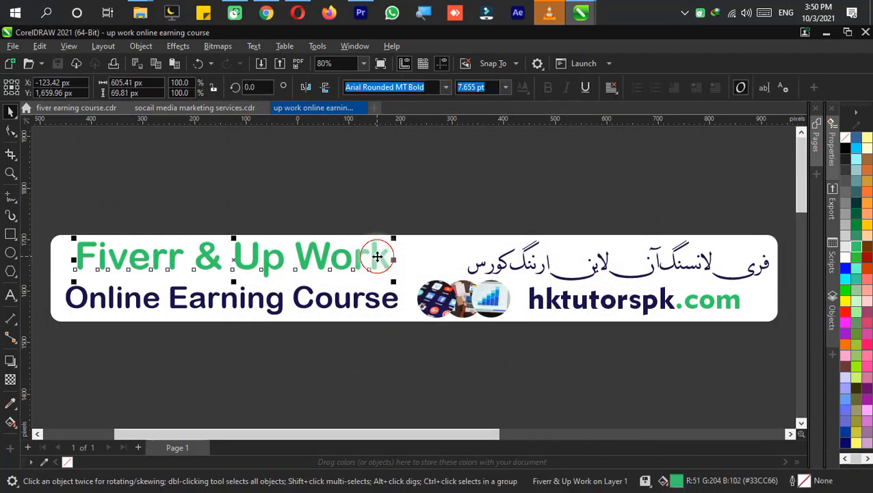
click(462, 296)
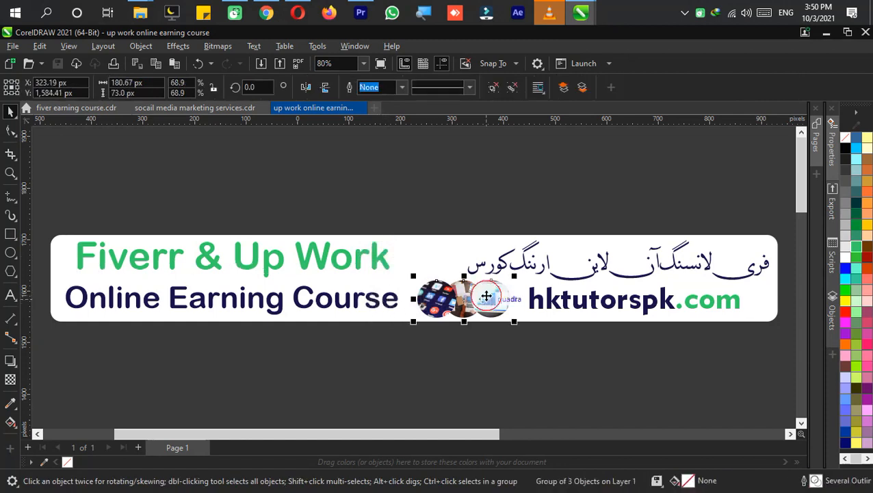
drag(488, 297, 295, 357)
click(545, 271)
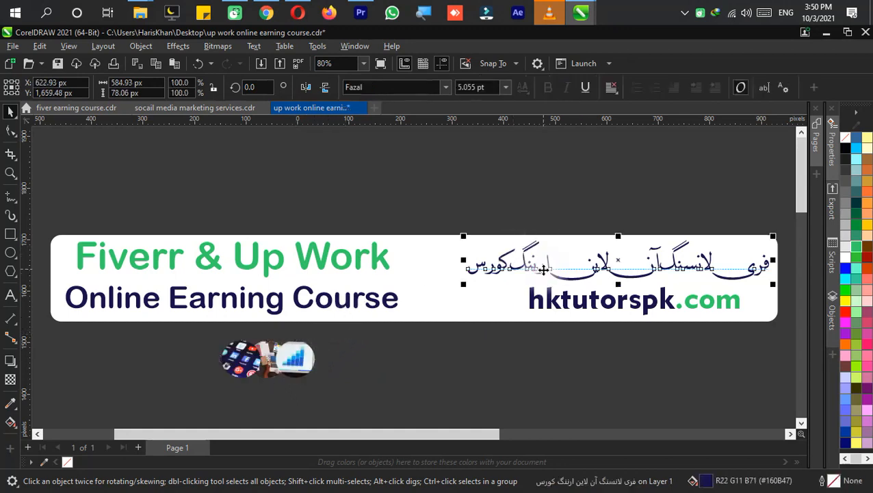
key(Delete)
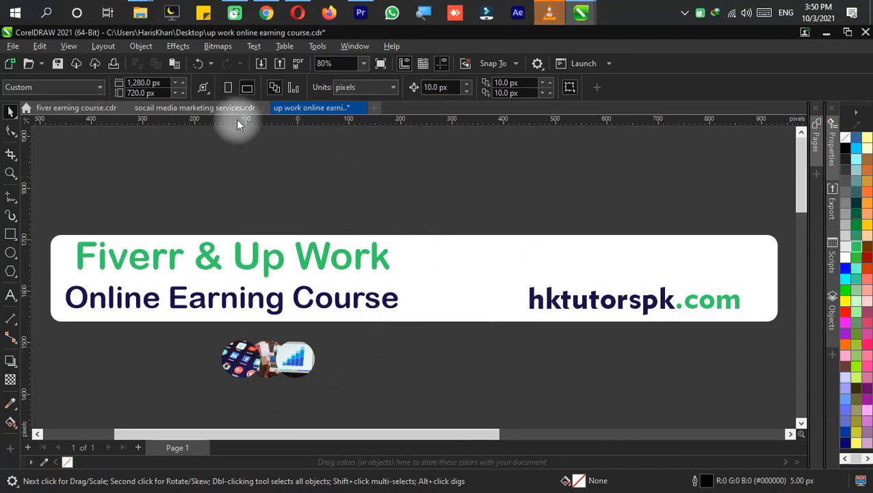
Copy the navy background shape from the social media marketing services document and paste it below the white banner in the new document
click(199, 109)
click(269, 180)
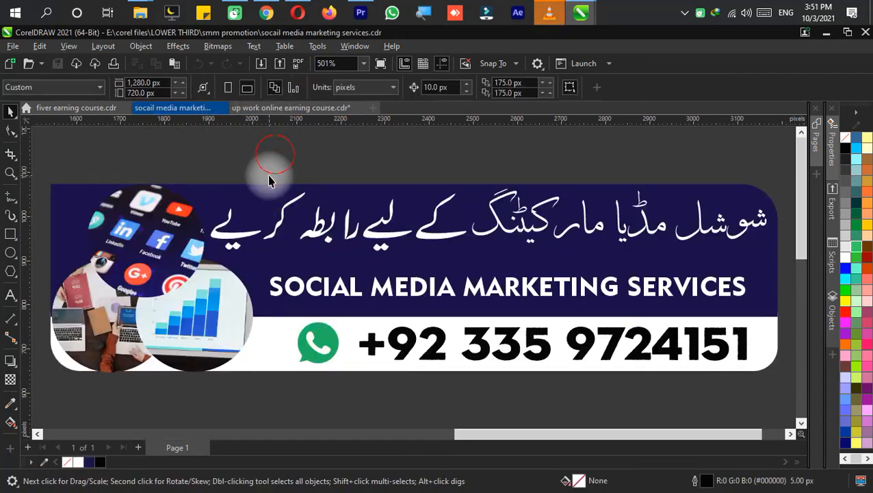
click(264, 203)
key(ctrl+c)
click(288, 107)
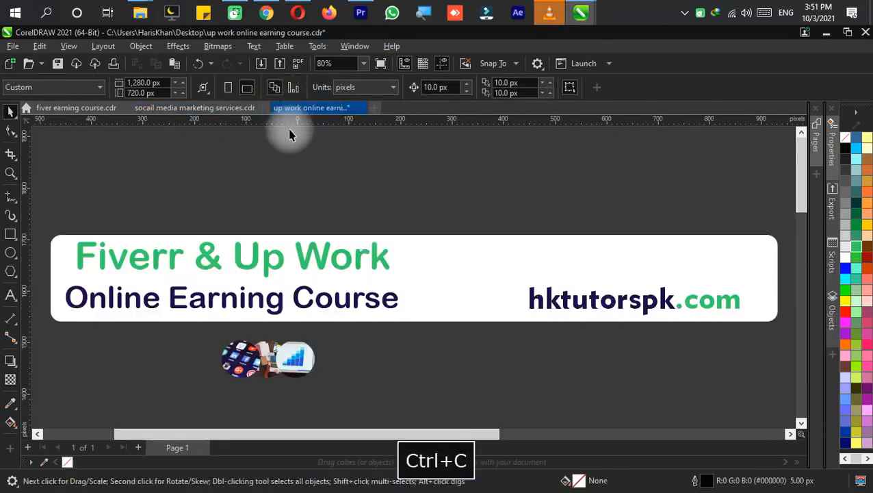
key(ctrl+shift+v)
scroll(519, 306, down, 4)
drag(492, 302, 295, 345)
Place a copy of the green "Fiverr & Up Work" heading at the upper left of the navy shape
click(260, 243)
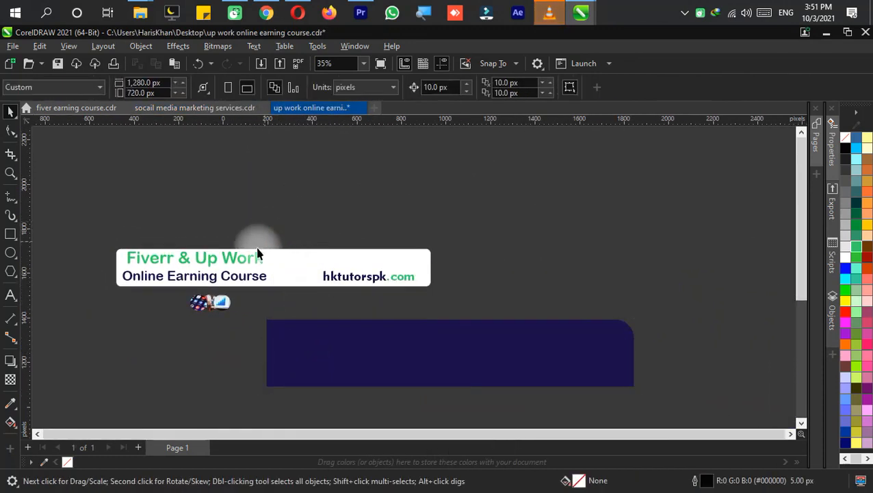
drag(253, 256, 407, 339)
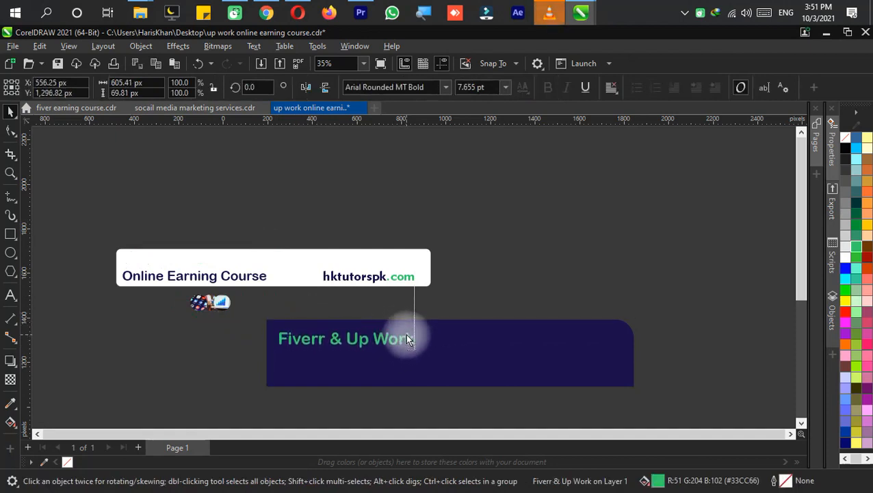
Place a copy of "hktutorspk.com" in the navy shape's lower right corner and fill it white
click(419, 299)
drag(406, 282, 542, 342)
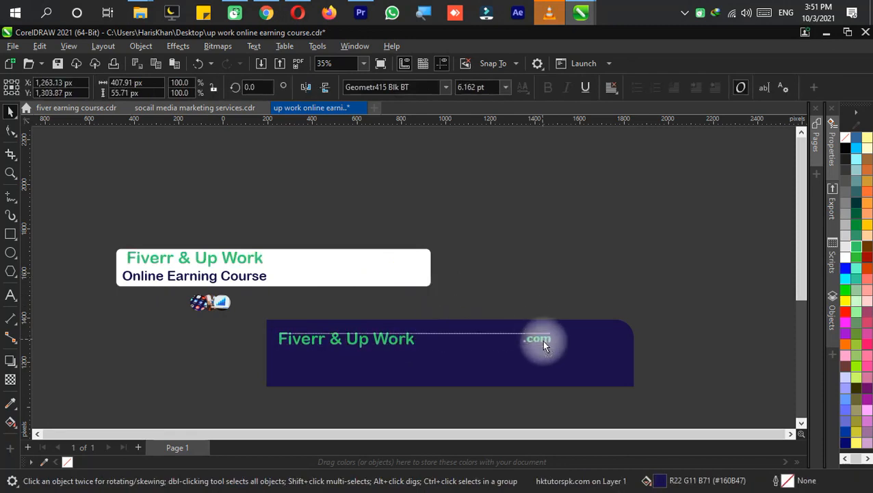
drag(602, 380, 613, 374)
key(F4)
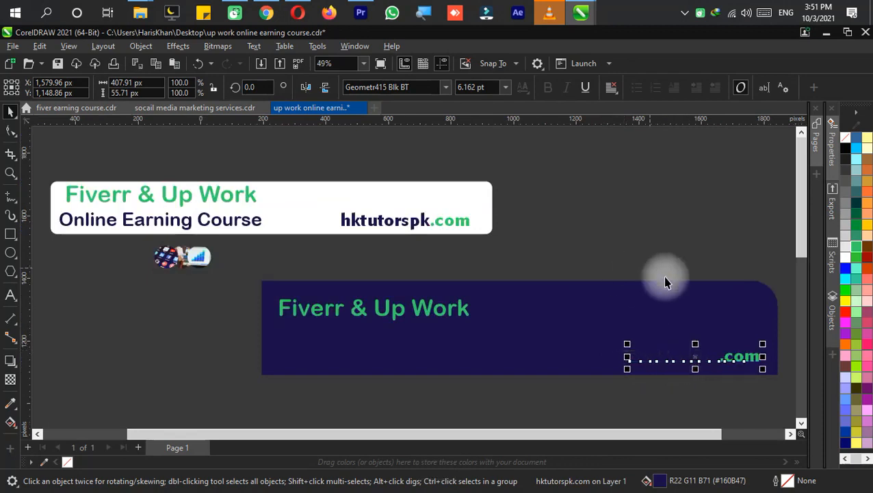
click(676, 259)
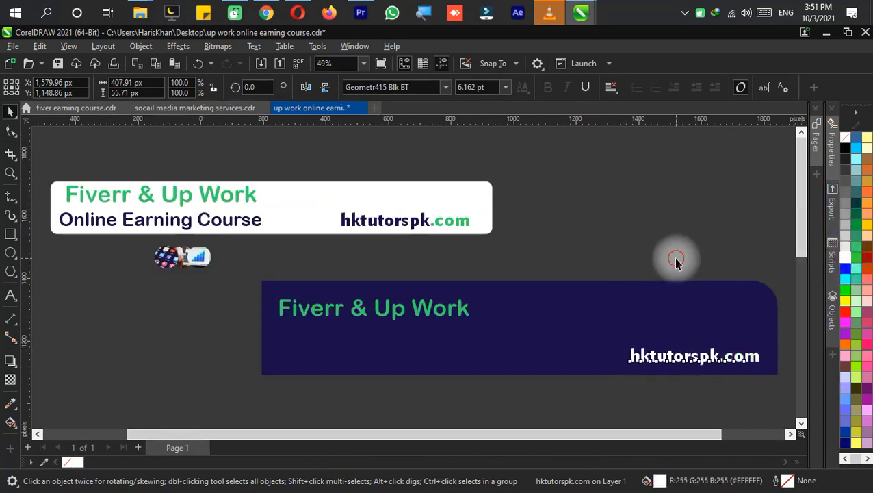
Save the document, then move "Online Earning Course" below the navy shape's heading, fill it white and bring it to the front
key(ctrl+s)
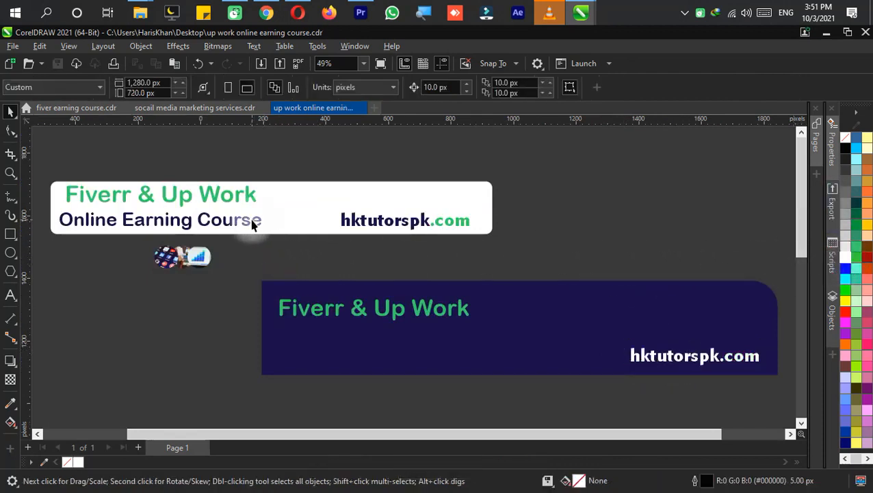
click(255, 221)
drag(255, 221, 469, 346)
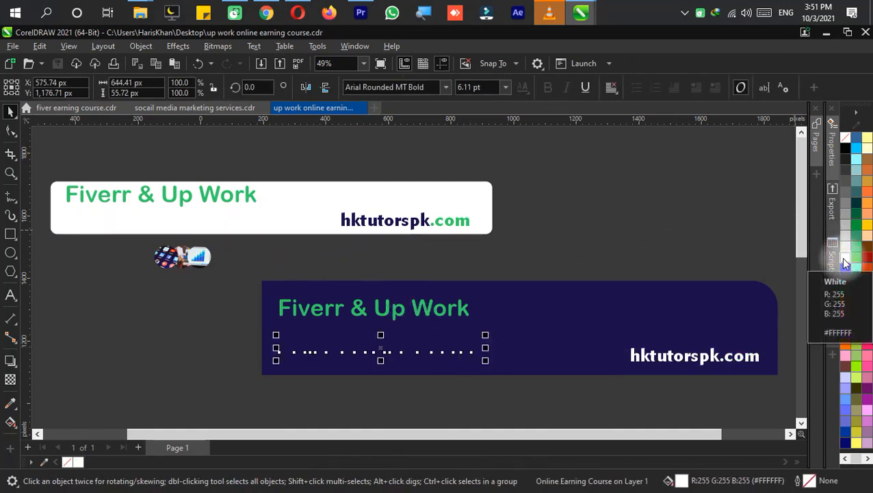
key(shift+Page_Up)
Move the circular image group onto the navy shape and delete the old white banner with its remaining texts
drag(198, 254, 507, 324)
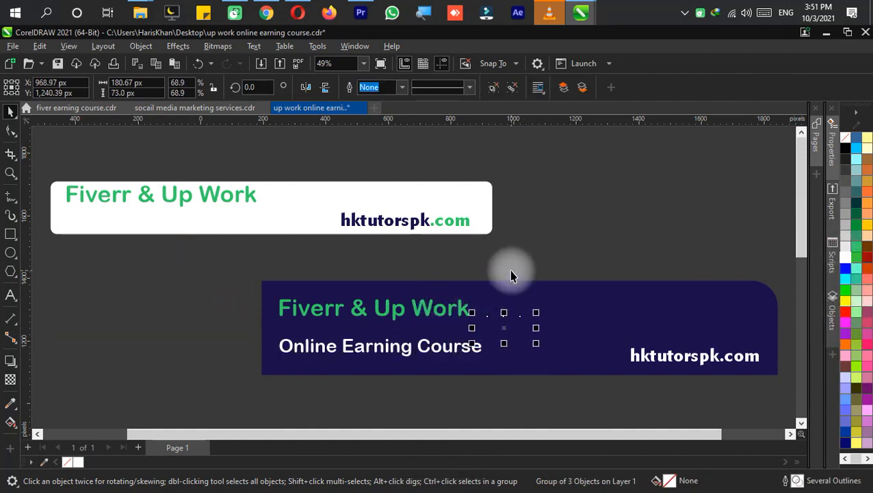
click(513, 211)
drag(526, 163, 47, 255)
key(Delete)
key(F4)
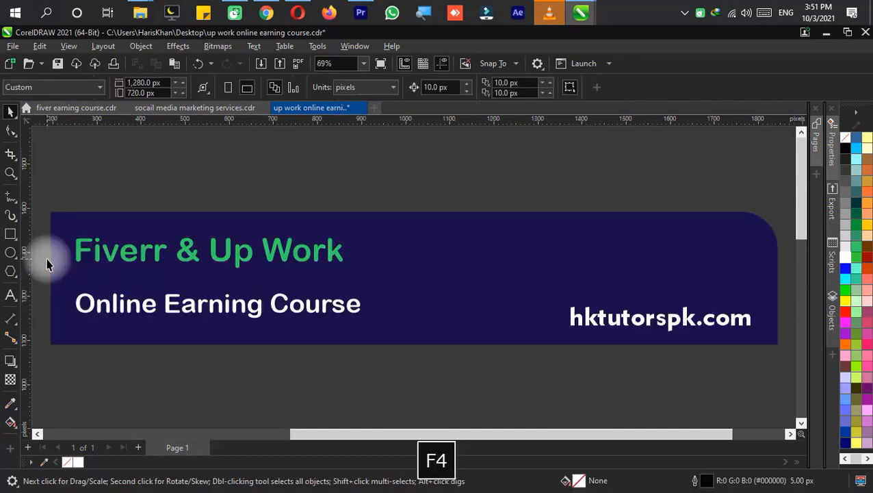
Save the document with the navy banner and show it in full-screen preview
scroll(656, 248, down, 2)
click(656, 248)
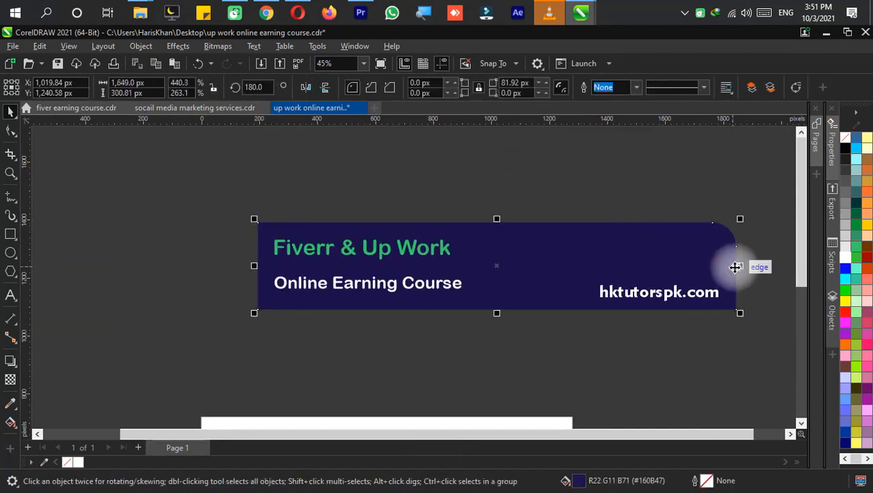
click(573, 341)
key(ctrl+s)
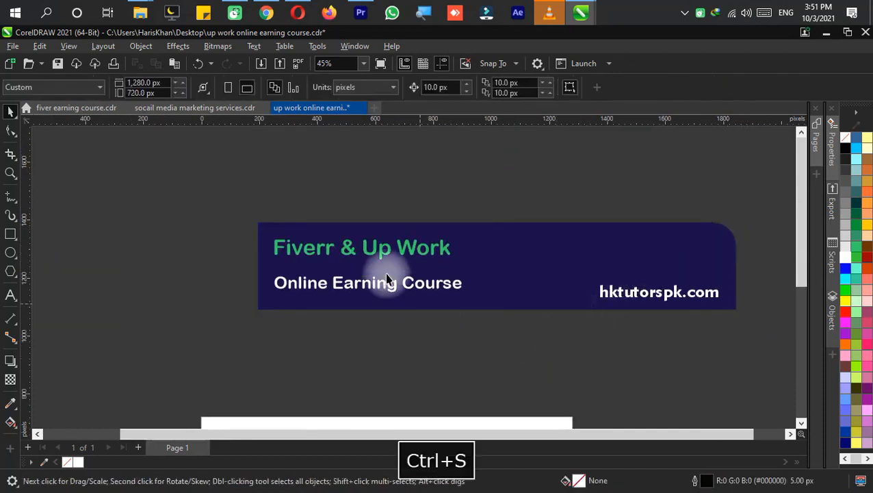
key(F9)
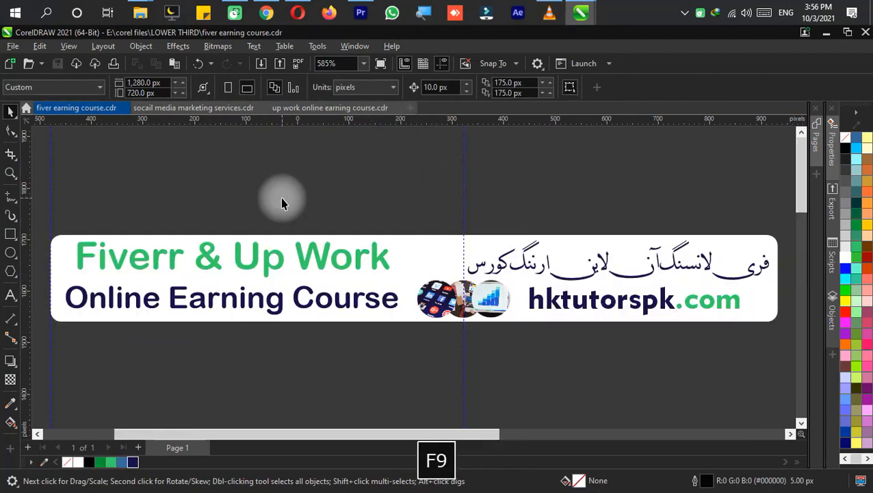
Import "up work logo.png" into the fiver earning course document over the white banner
key(ctrl+i)
double_click(448, 234)
click(440, 216)
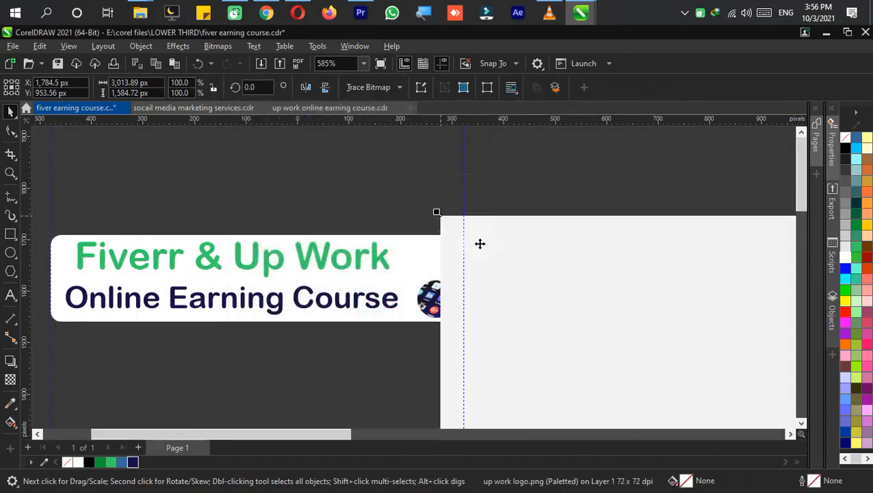
scroll(537, 291, down, 2)
key(F4)
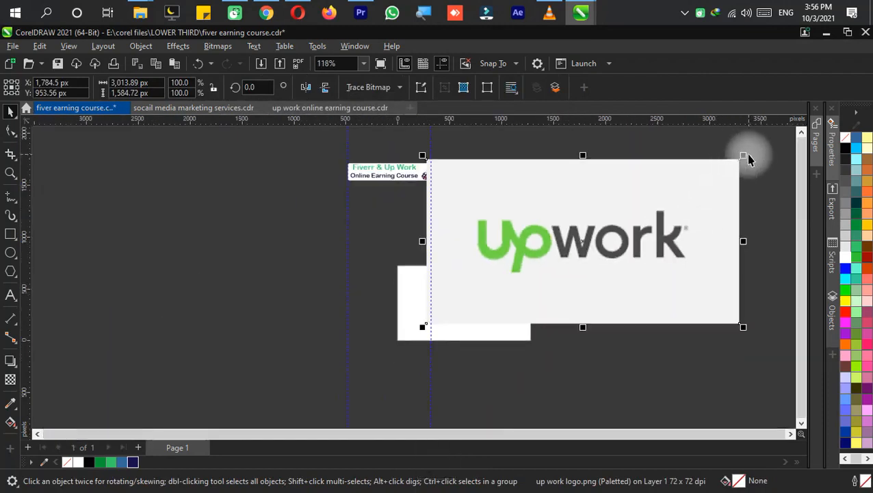
Shrink the Upwork logo to about 106 by 56 px and place it between the "Fiverr & Up Work" heading and the Urdu line
drag(745, 158, 446, 192)
scroll(471, 310, up, 1)
scroll(446, 192, up, 2)
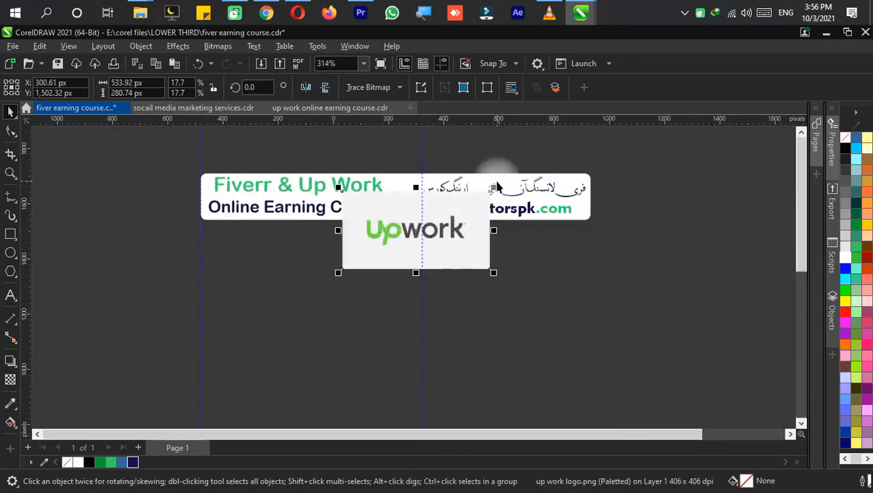
drag(495, 189, 376, 250)
scroll(357, 260, up, 2)
scroll(365, 237, up, 1)
drag(372, 331, 464, 176)
scroll(491, 206, up, 2)
scroll(459, 187, up, 2)
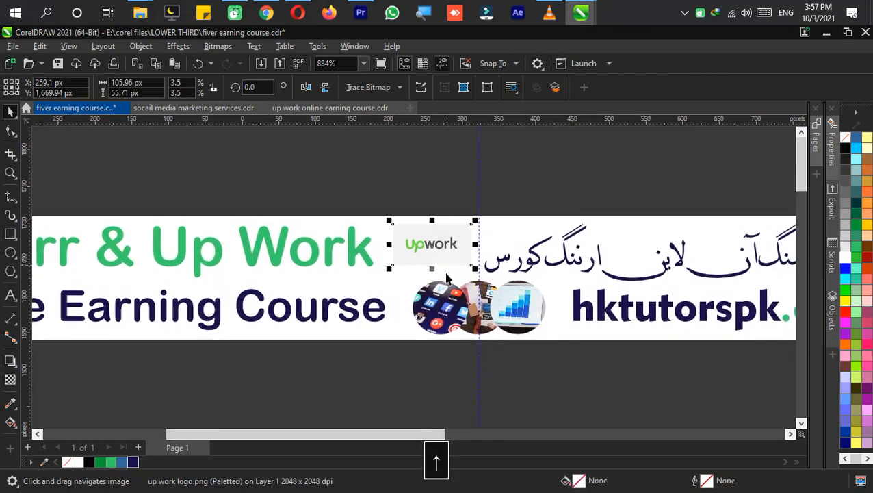
Nudge the "Fiverr & Up Work" heading and the Upwork logo 10 px to the left
click(417, 202)
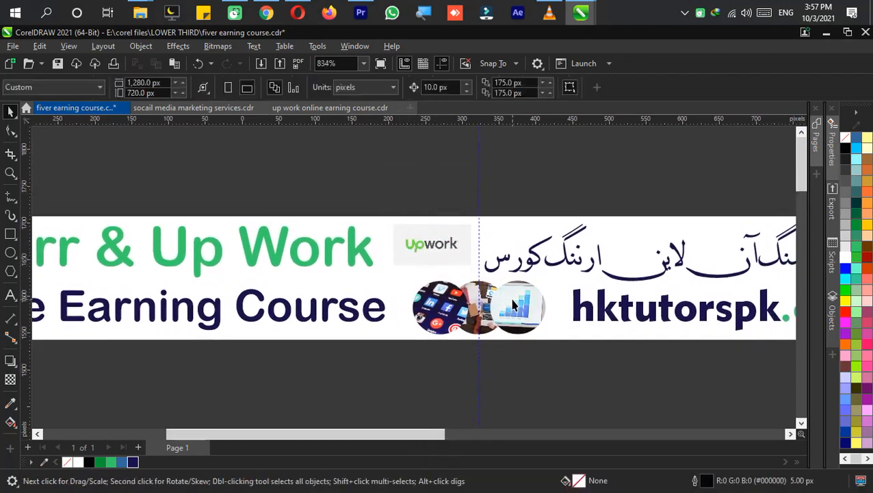
click(515, 308)
scroll(512, 310, down, 3)
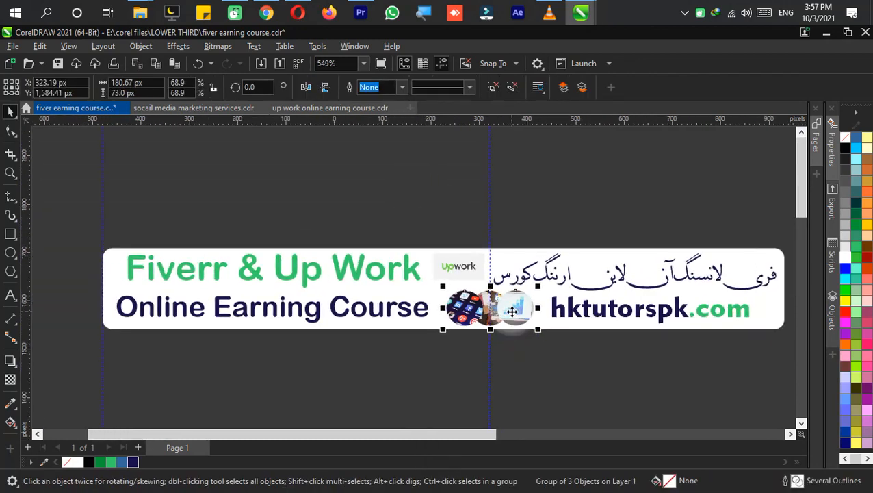
click(395, 370)
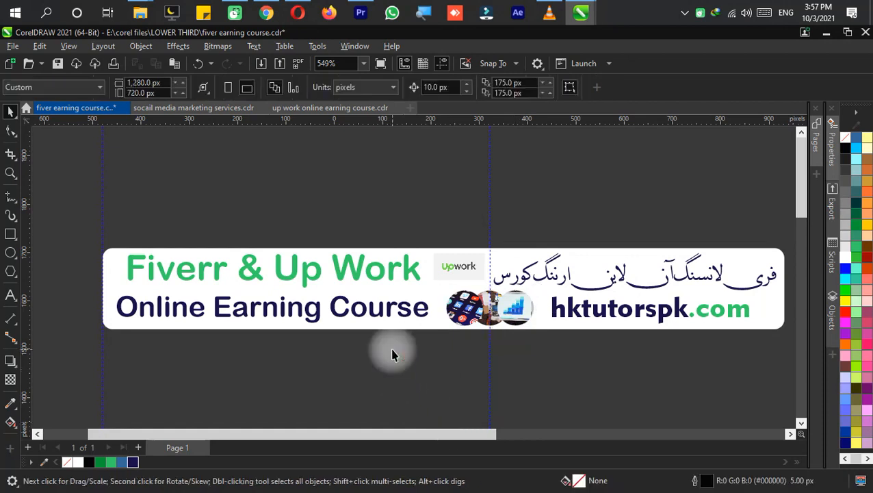
click(363, 271)
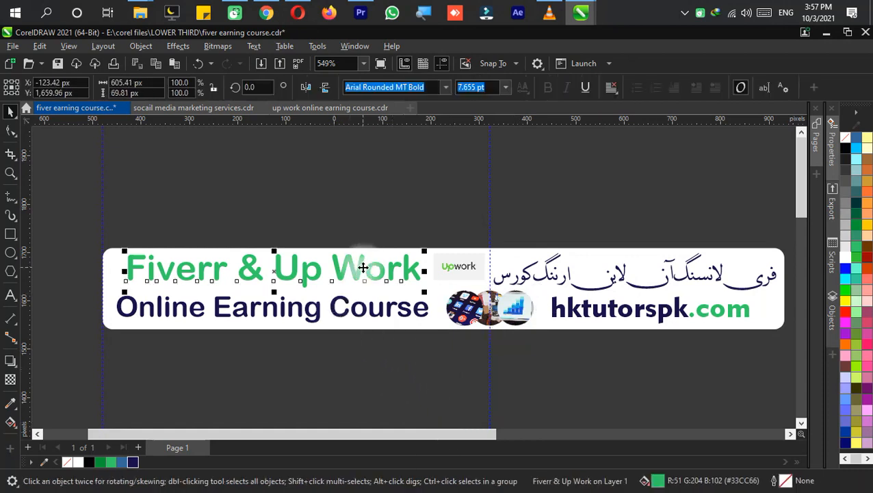
click(406, 203)
click(467, 262)
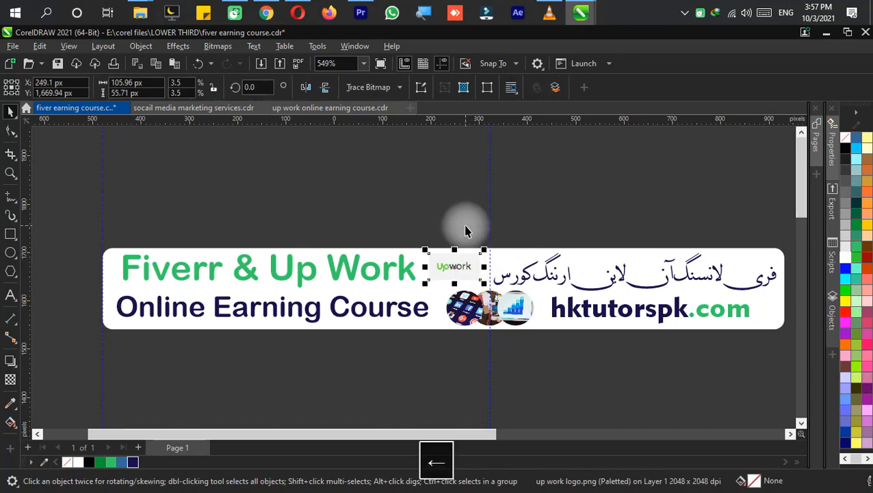
Crop the Upwork logo closely around its lettering to about 80 by 26 px and move it up near the banner's top edge
scroll(453, 256, up, 6)
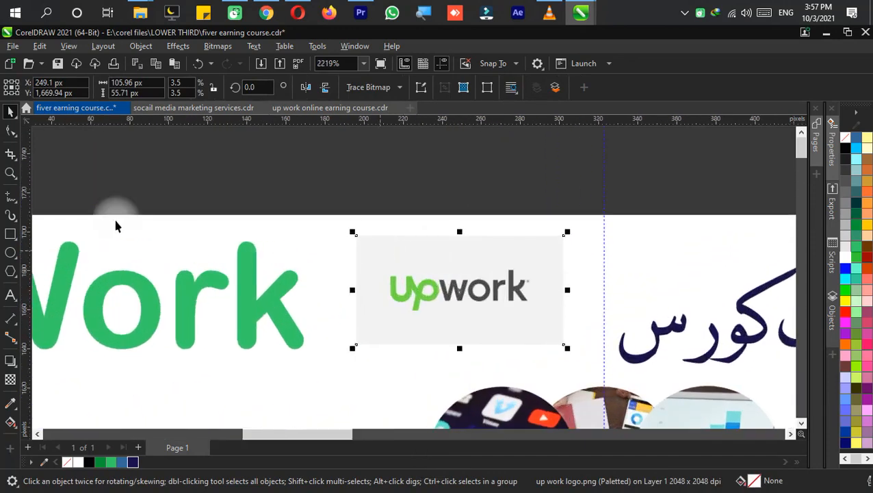
click(10, 154)
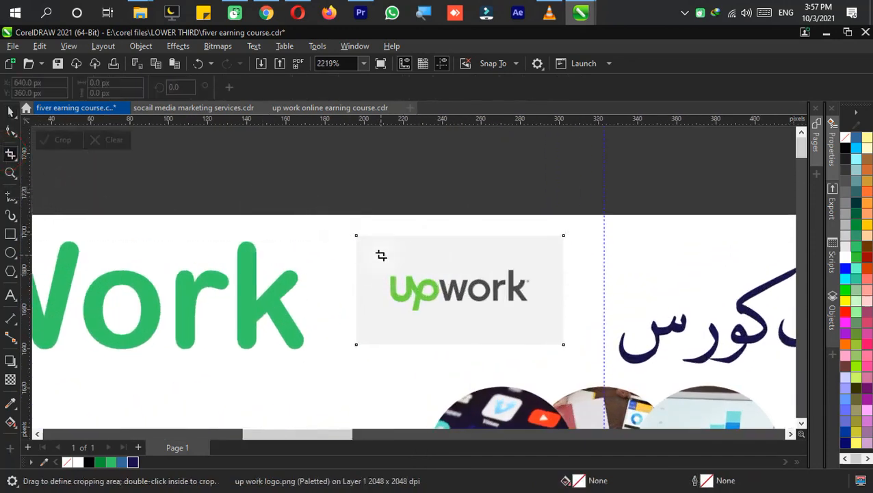
drag(380, 267, 538, 317)
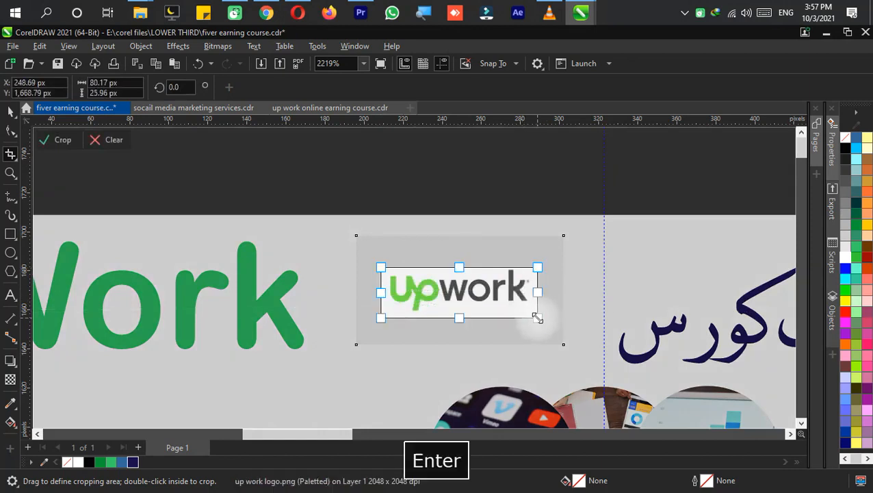
key(Return)
click(10, 111)
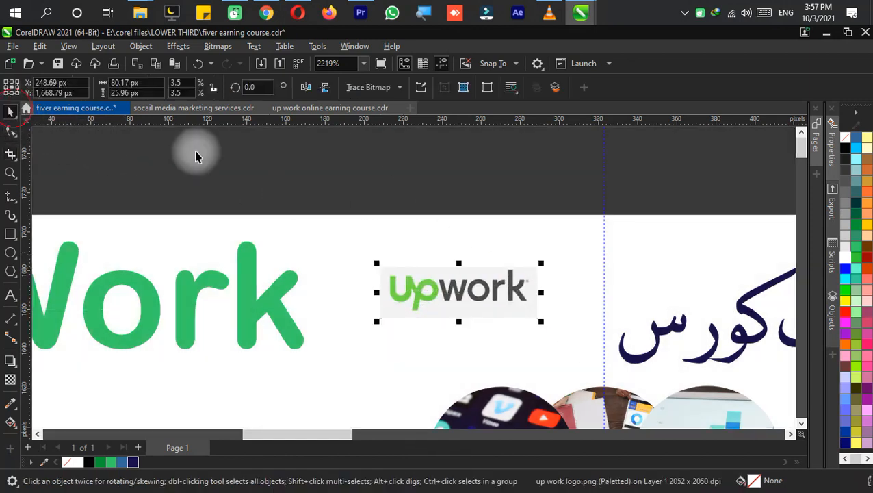
drag(433, 294, 443, 250)
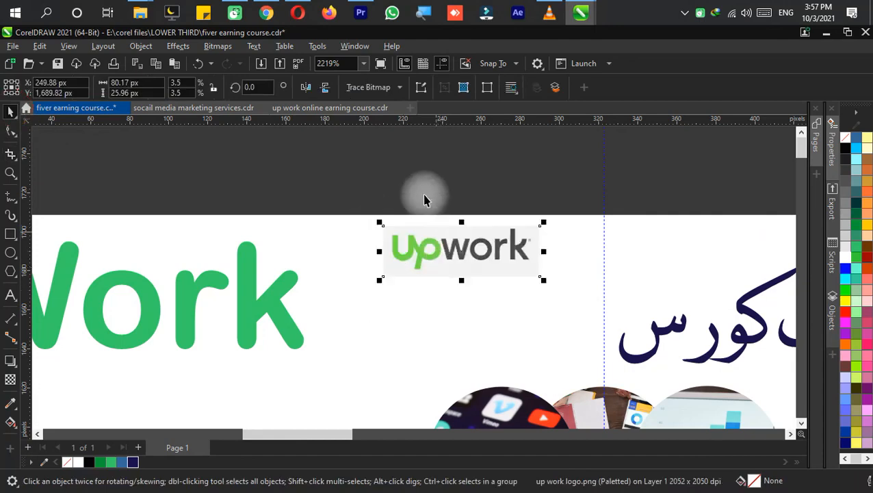
click(425, 194)
scroll(424, 195, down, 4)
Import "fiverr.png" and place it over the white banner
key(ctrl+i)
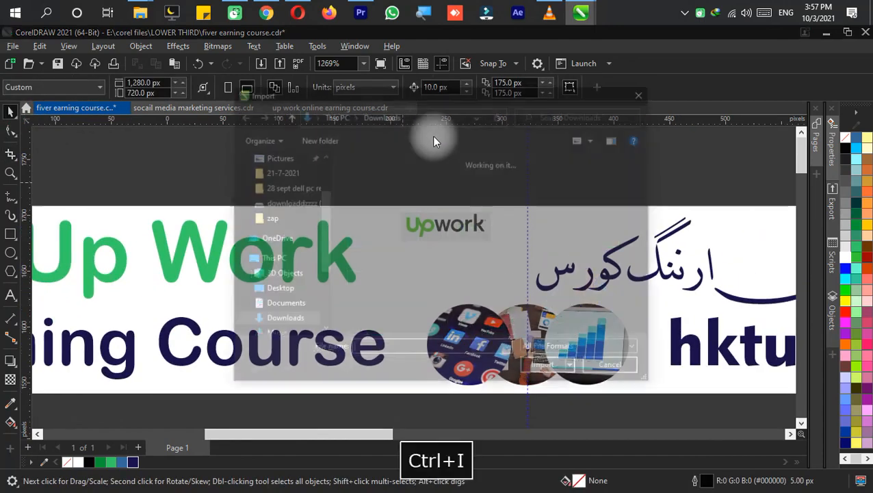
scroll(445, 299, down, 1)
double_click(466, 273)
click(345, 254)
scroll(465, 275, down, 3)
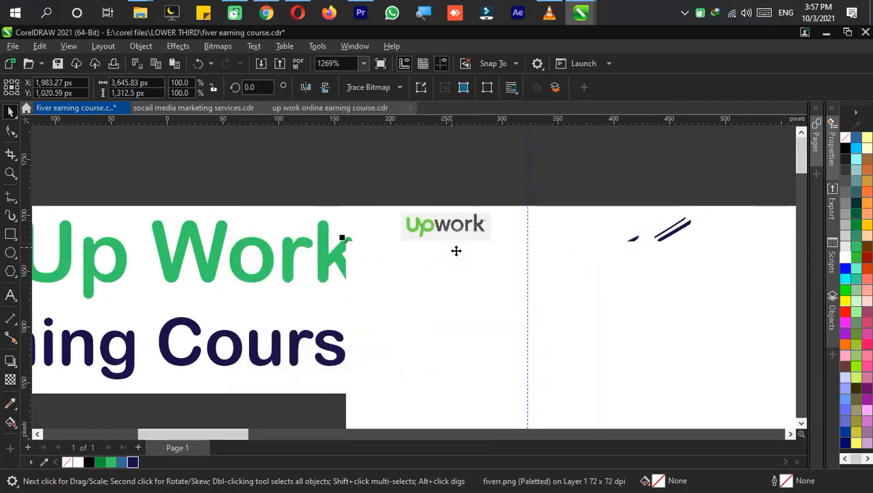
key(F4)
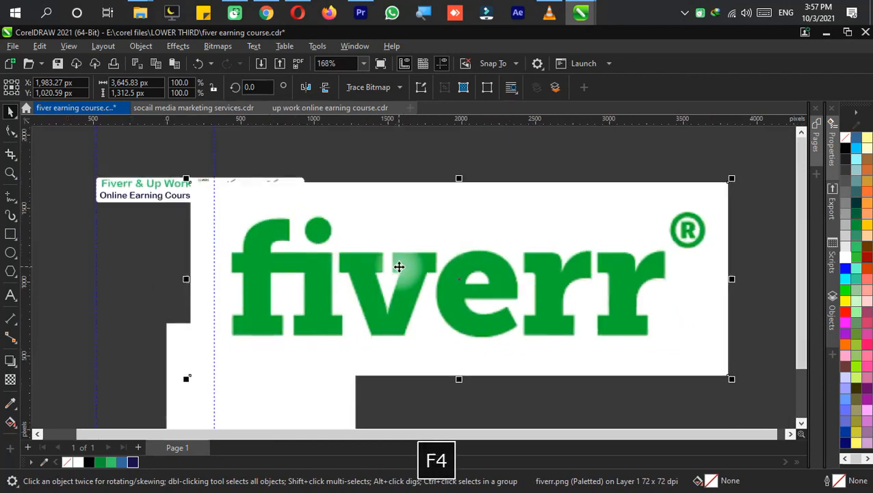
Shrink the Fiverr logo to about 585 by 211 px and move it above the banner
drag(601, 215, 275, 218)
key(F4)
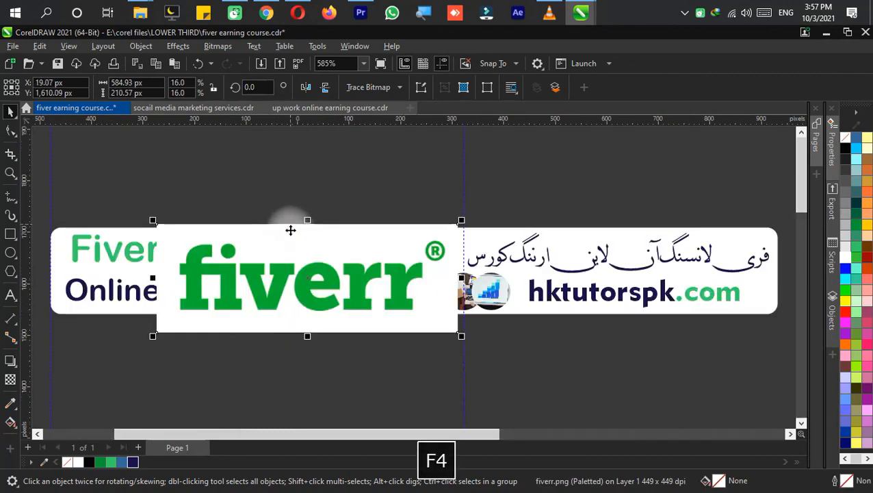
scroll(363, 222, down, 5)
drag(371, 232, 411, 316)
drag(407, 318, 371, 256)
Delete the "Fiverr & Up Work" heading and put the Fiverr logo in its place, scaled down to fit above "Online Earning Course"
click(321, 317)
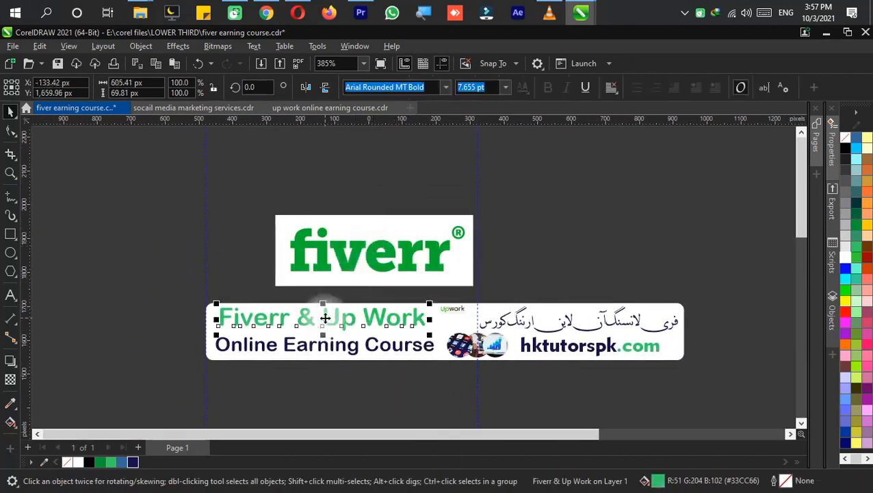
key(Delete)
click(379, 261)
drag(379, 261, 341, 295)
scroll(411, 264, up, 3)
drag(450, 253, 363, 327)
Enlarge the Upwork logo to about 302 by 98 px beside the Fiverr logo and bring "Online Earning Course" to the front
drag(491, 330, 429, 367)
key(Down)
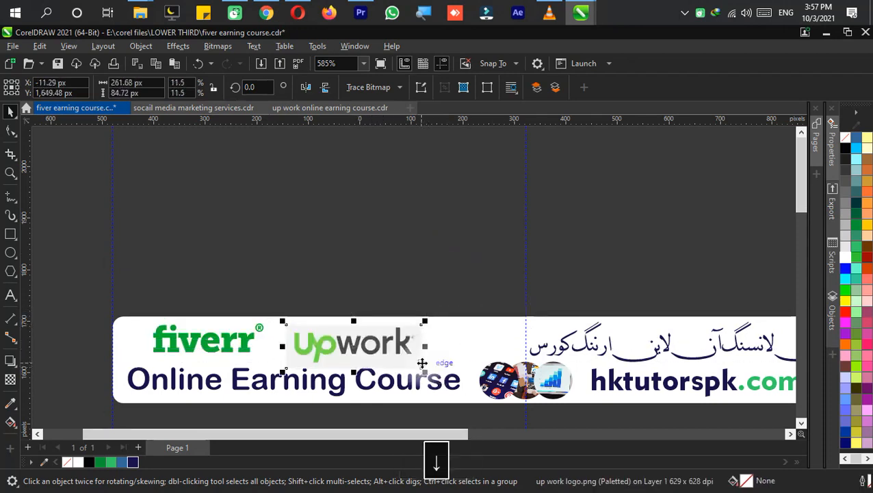
key(Up)
key(Right)
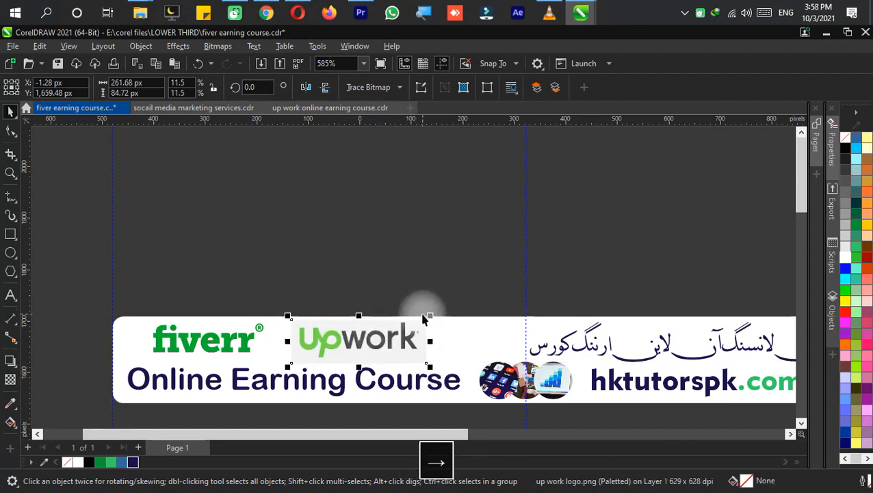
drag(430, 317, 442, 313)
key(Down)
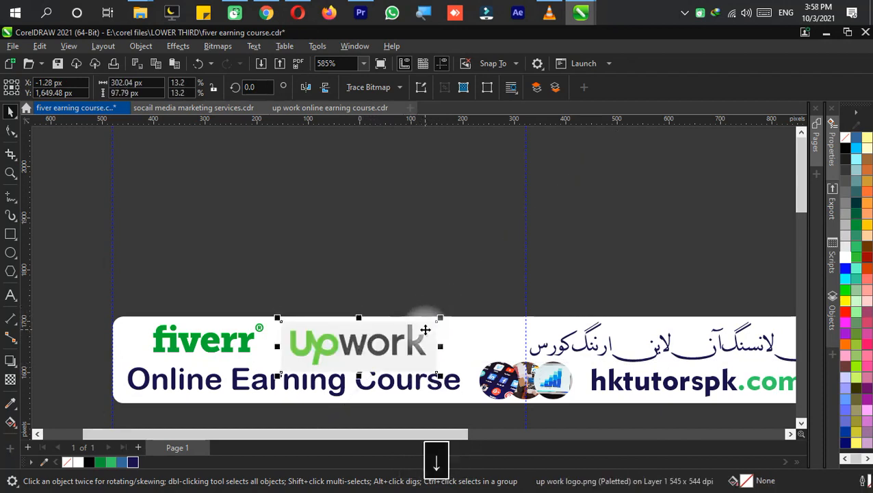
click(418, 391)
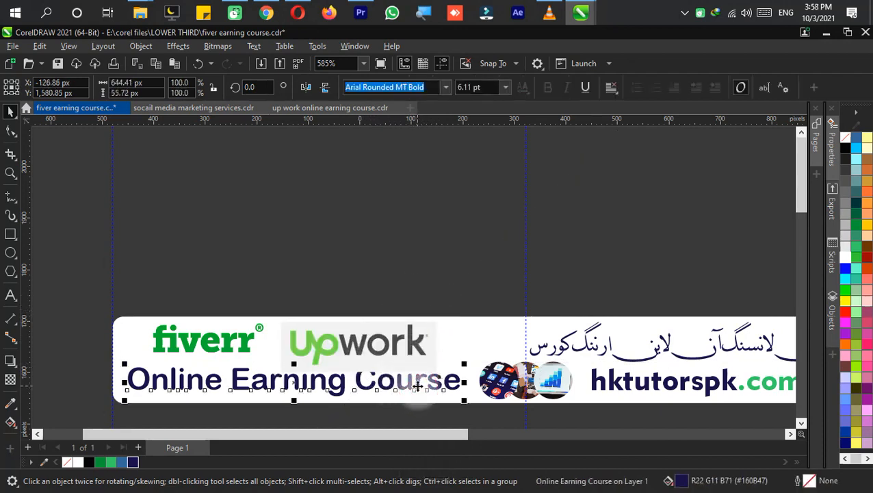
key(shift+Page_Up)
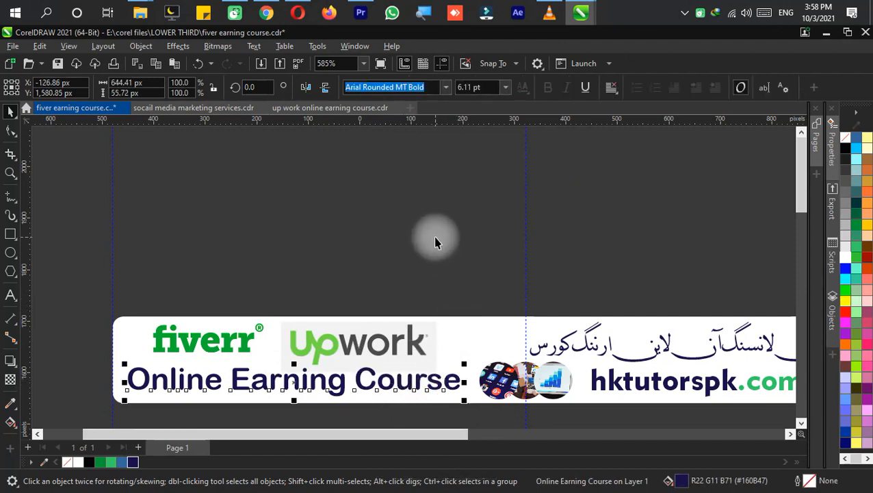